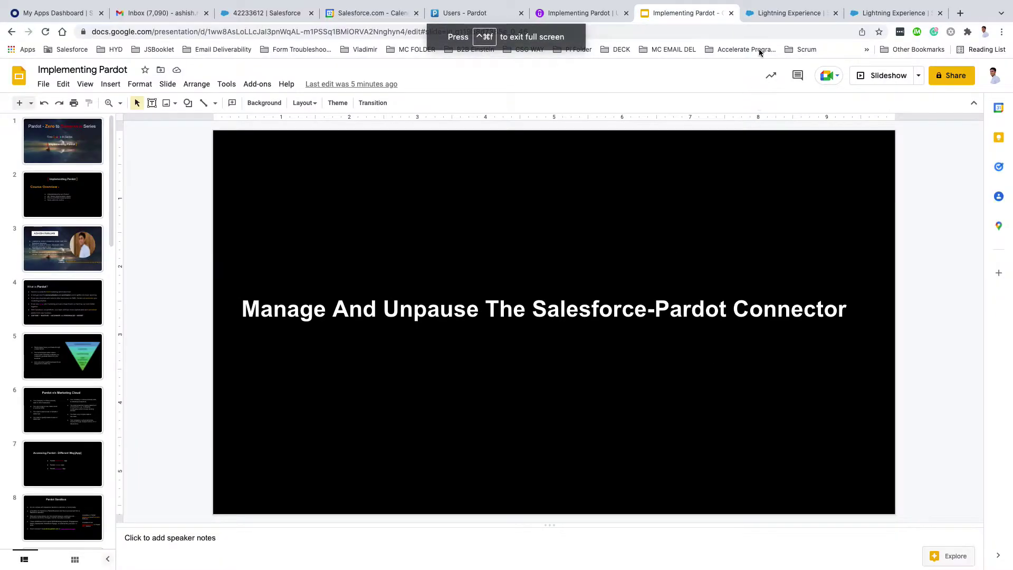
Reload Pardot's Connectors page and highlight the Salesforce.com username and its Paused status.
left_click(784, 16)
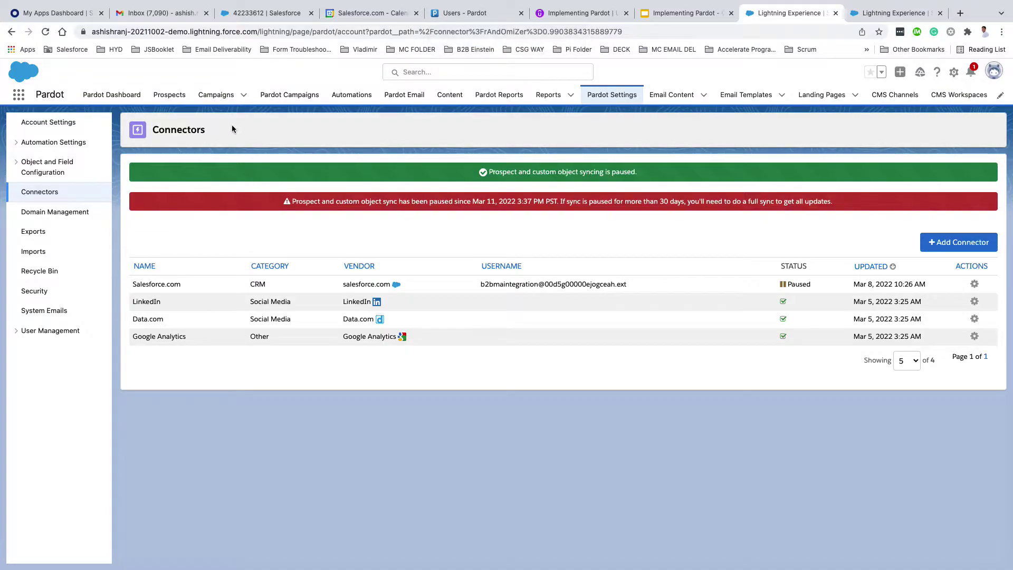
left_click(46, 33)
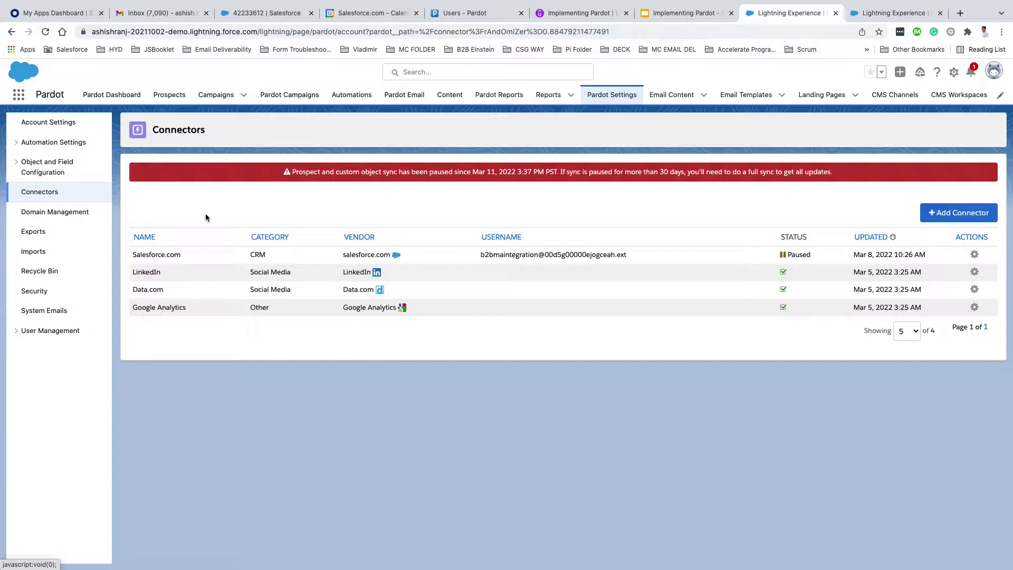
triple_click(506, 257)
left_click(617, 213)
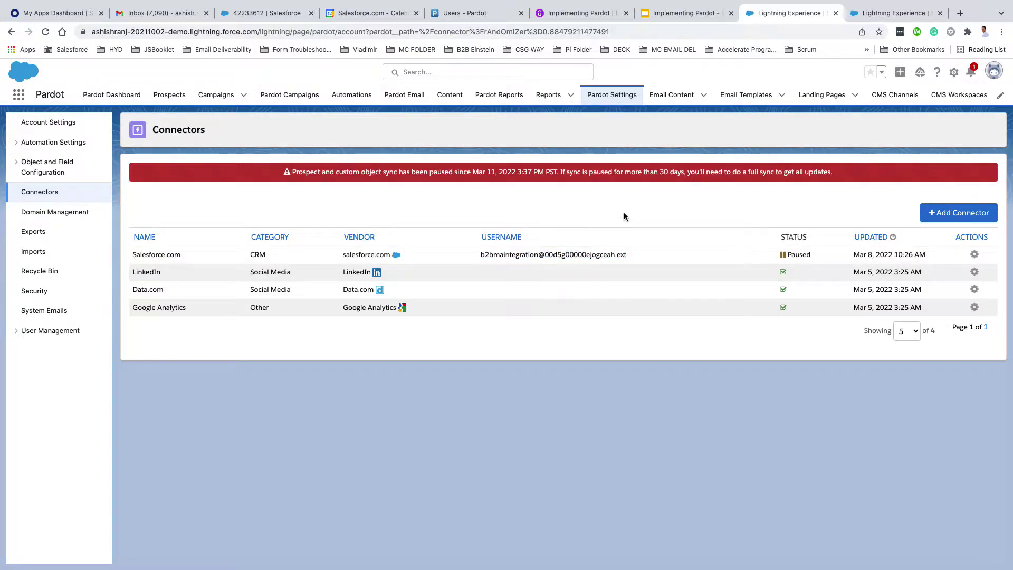
double_click(793, 255)
left_click(746, 235)
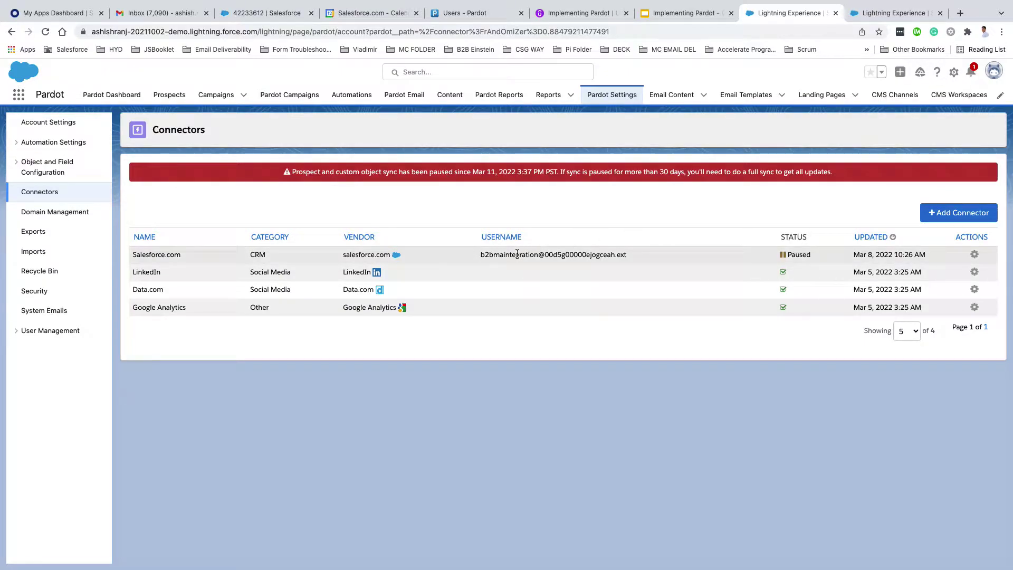
Highlight the Salesforce.com connector's username again, then clear the highlight.
triple_click(498, 254)
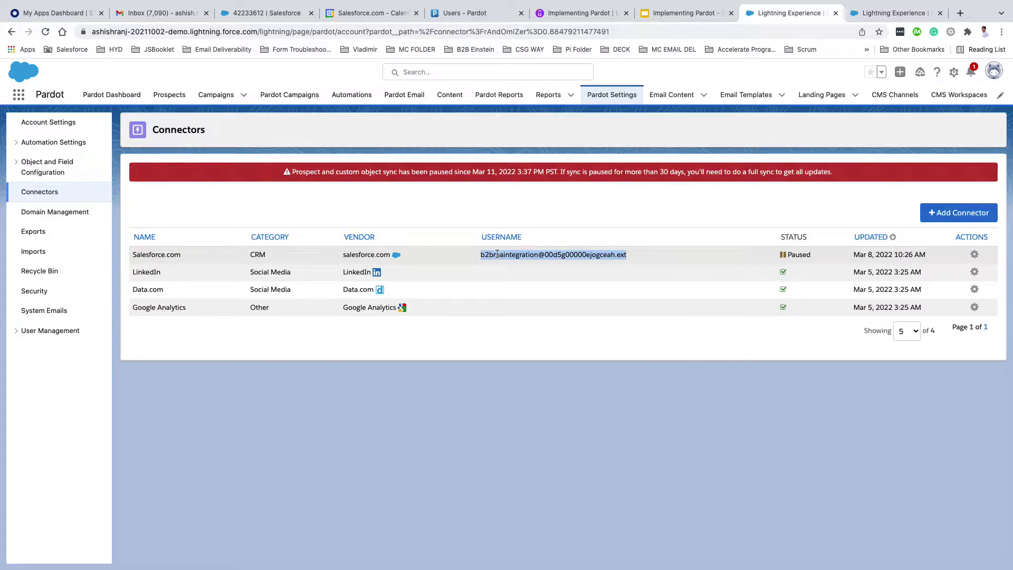
left_click(572, 216)
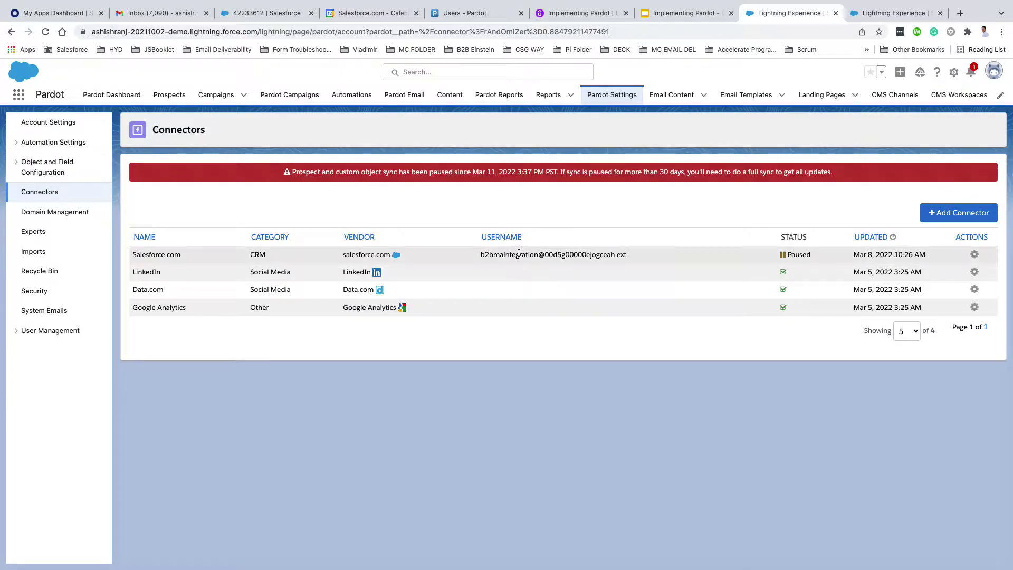
double_click(506, 255)
left_click(579, 195)
left_click_drag(480, 255, 628, 257)
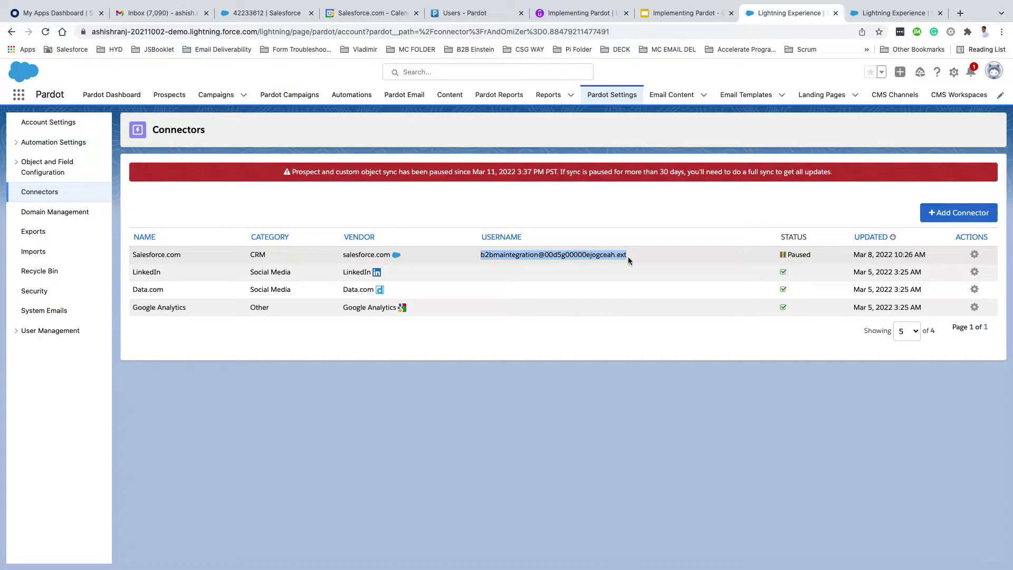
left_click(647, 214)
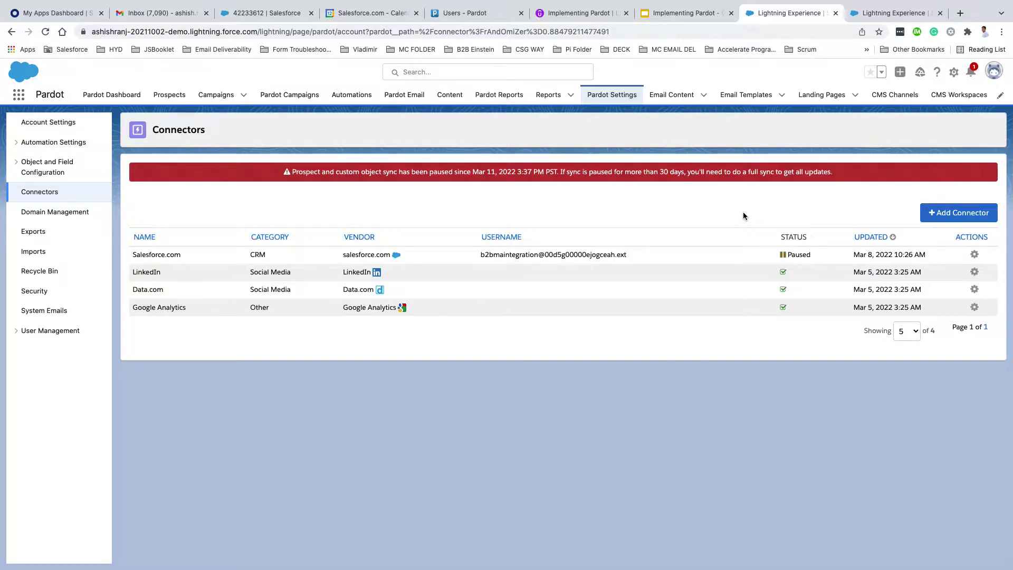
Show the gear Actions menu for the paused Salesforce.com connector row.
left_click(974, 255)
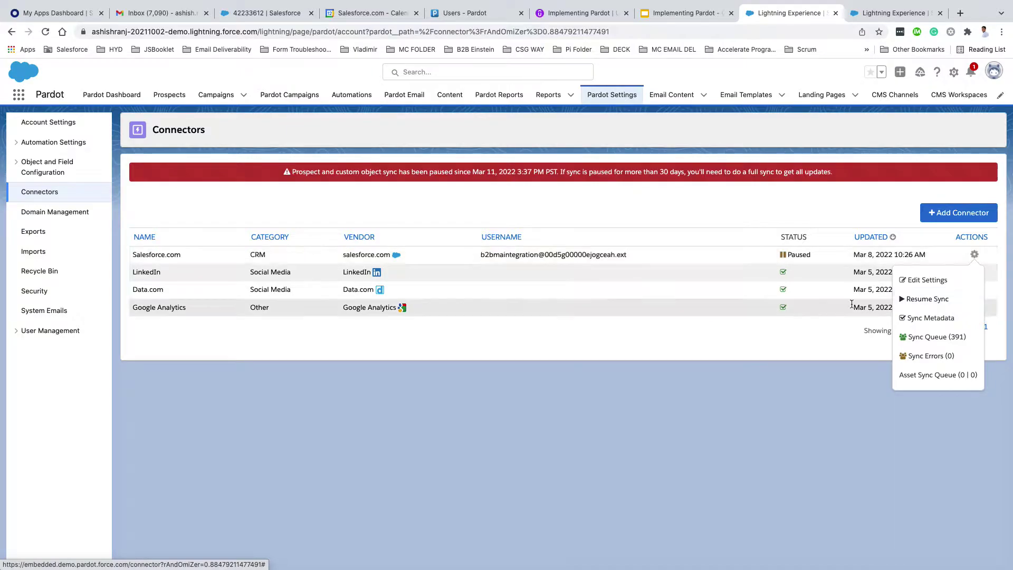
left_click(729, 347)
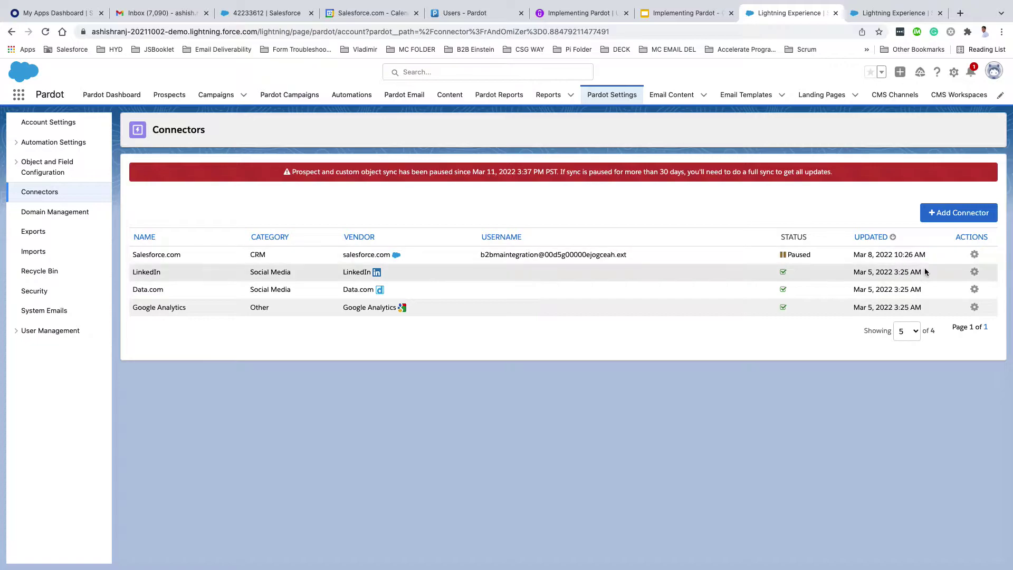
left_click(975, 255)
mouse_move(974, 255)
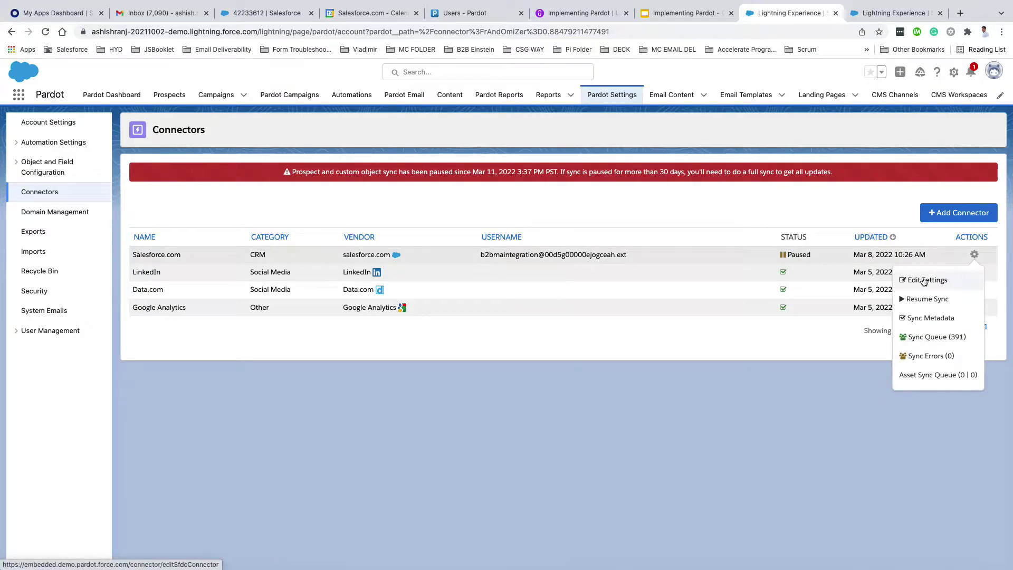
Switch to the Connector Settings tab and highlight the Current User trusted connection value.
left_click(902, 15)
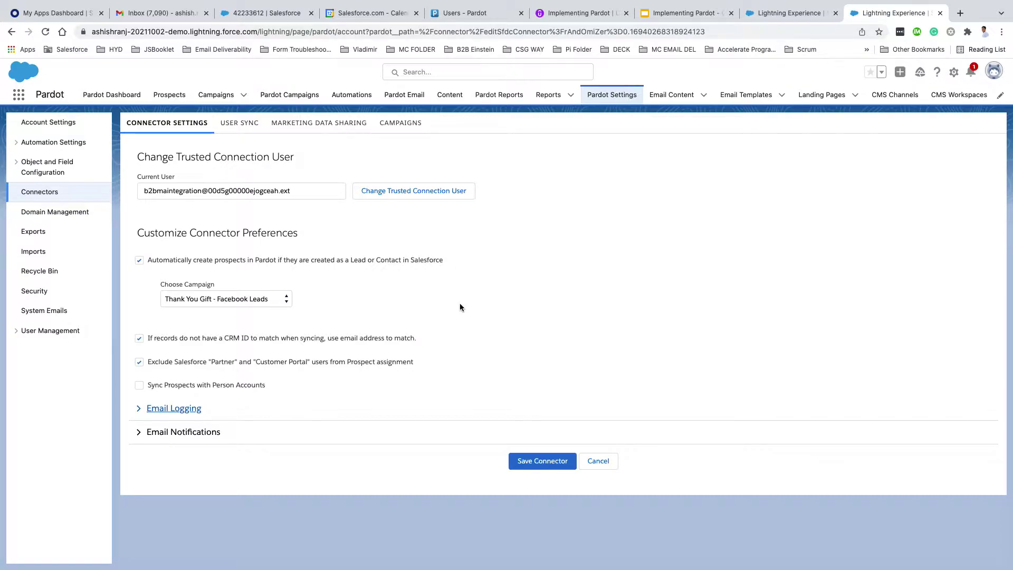
triple_click(249, 190)
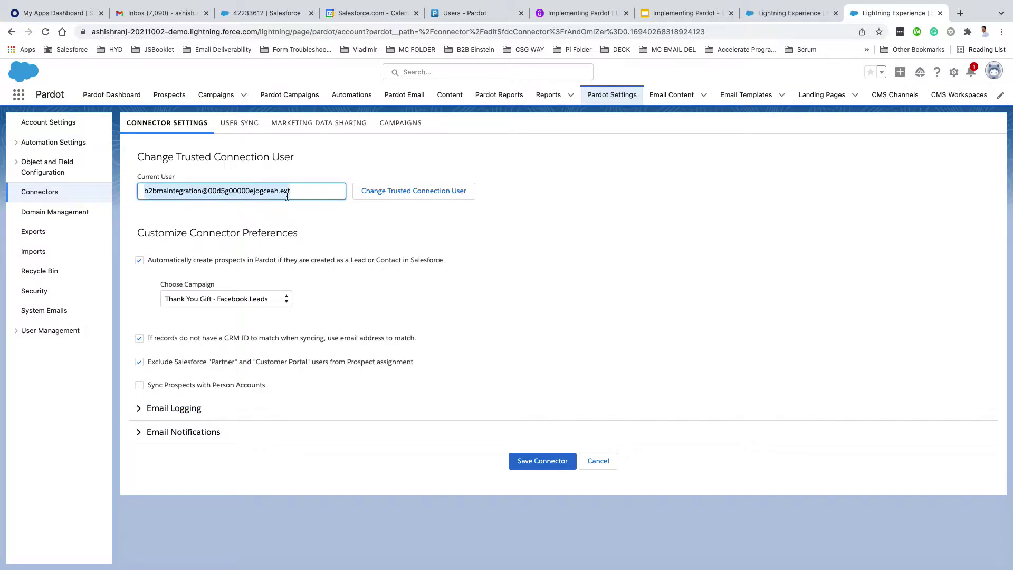
left_click(445, 239)
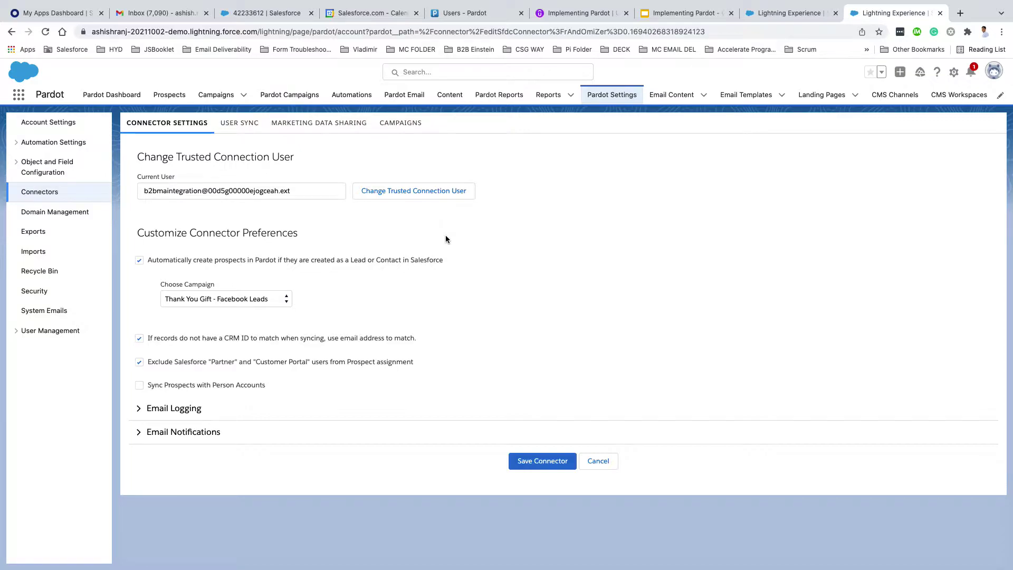
triple_click(270, 191)
left_click(346, 227)
Check the new-prospect campaign list without changing it, then scroll down the settings.
left_click(265, 300)
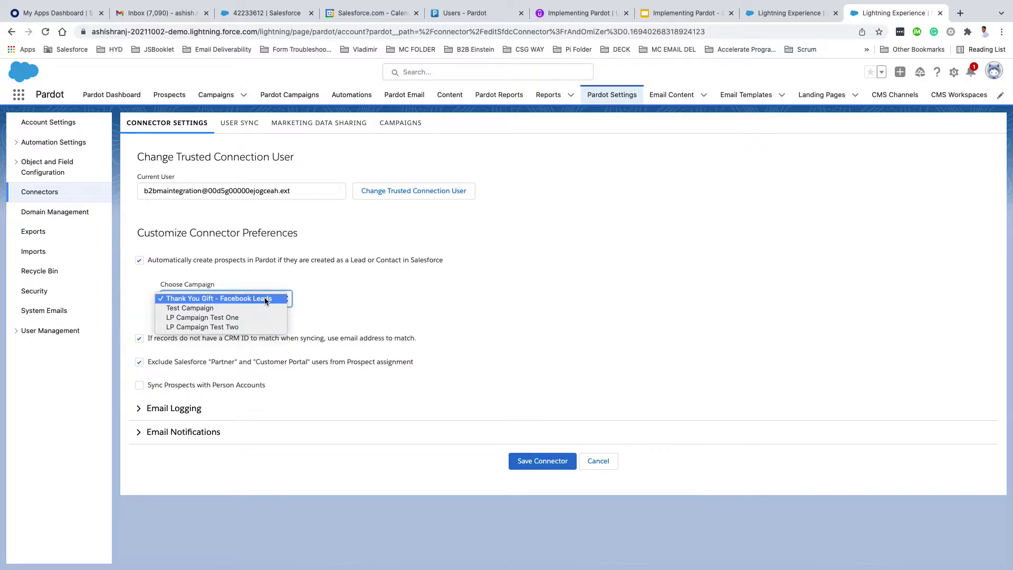
left_click(290, 278)
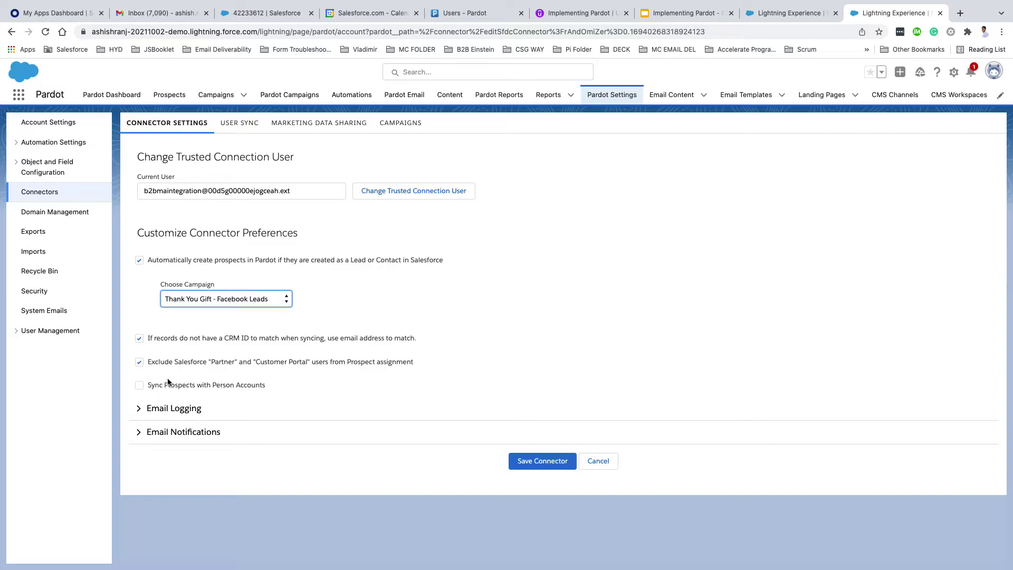
scroll(282, 375, "down", 1)
Expand Email Logging and scroll through its regular, Engage and plugin email sync options.
left_click(188, 407)
scroll(255, 410, "down", 1)
scroll(166, 398, "up", 1)
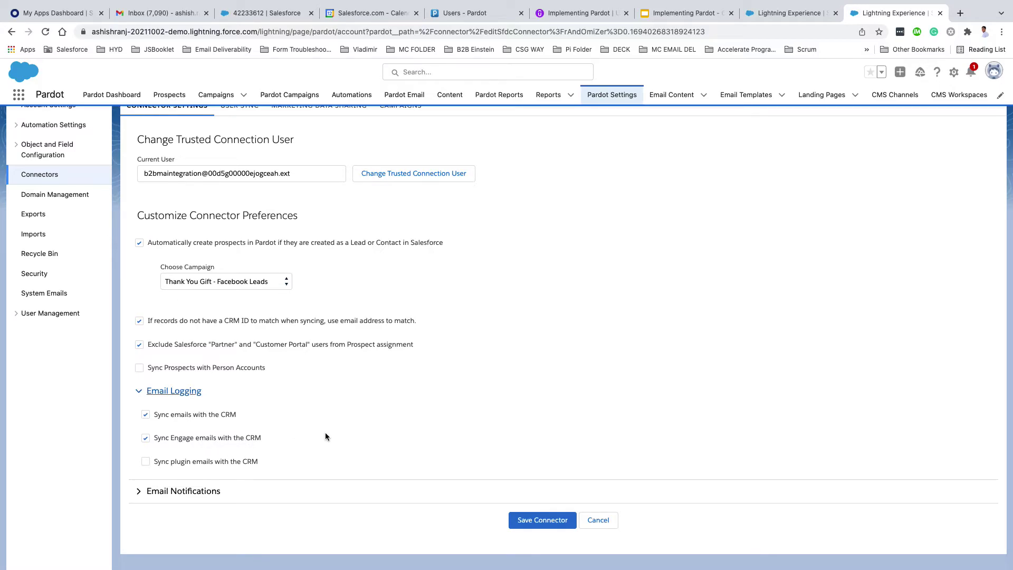
Expand Email Notifications and scroll to review its three enabled Salesforce notification settings.
left_click(139, 491)
scroll(362, 415, "down", 3)
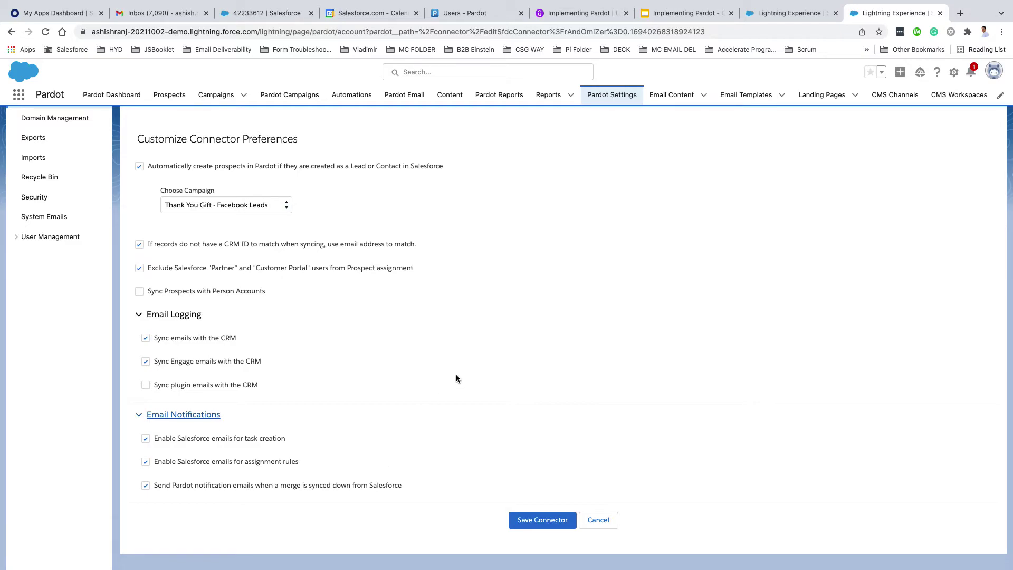
scroll(391, 361, "up", 3)
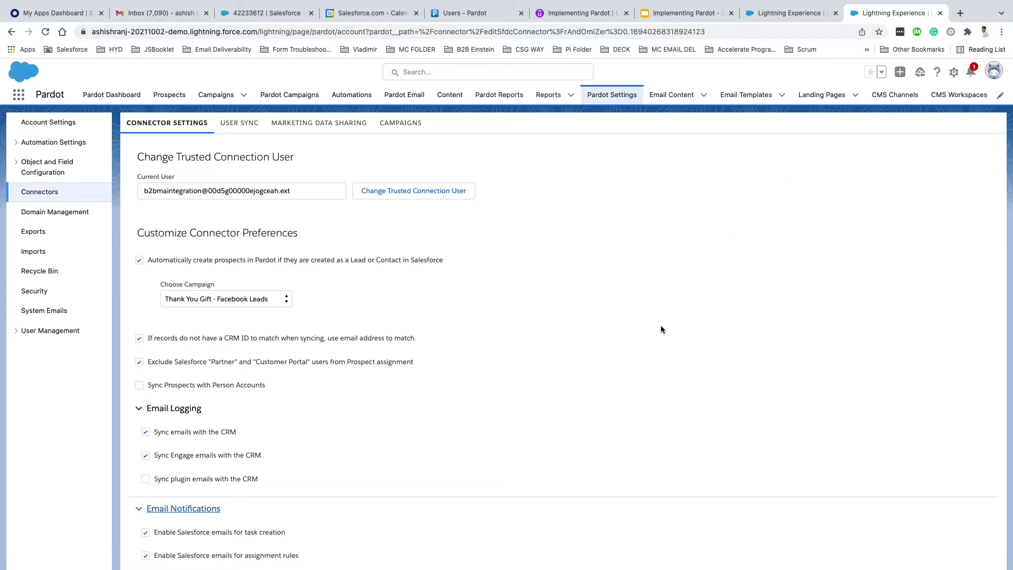
scroll(662, 330, "down", 3)
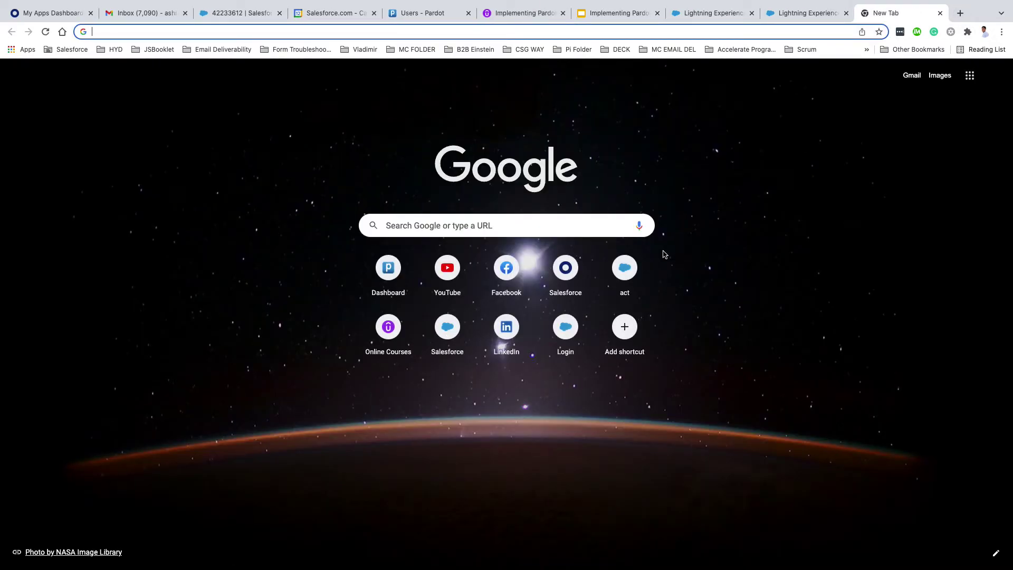
Enter 'Pardot connector settings' as a search in a new Chrome tab.
type("Pardot ")
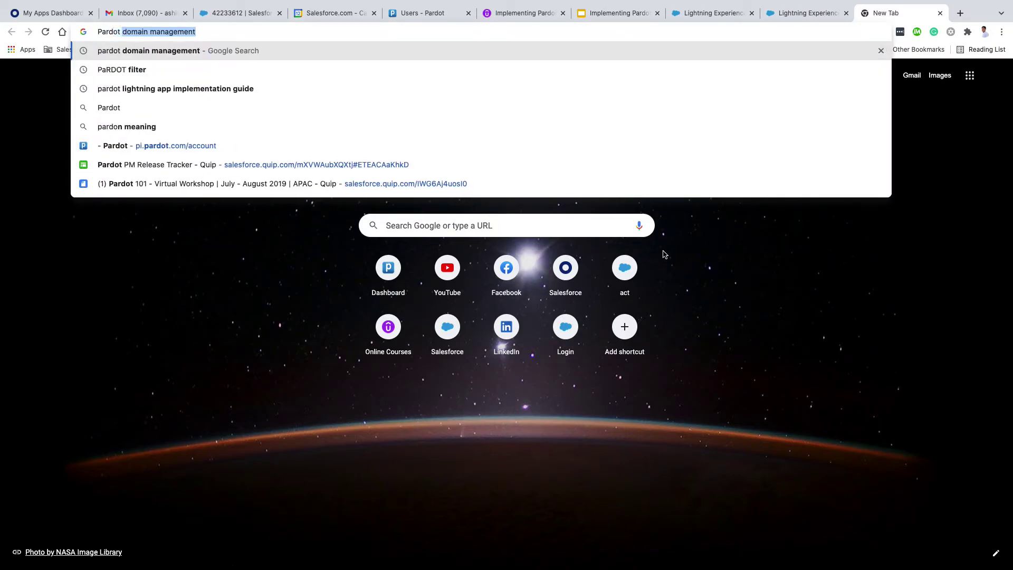
type("connector ")
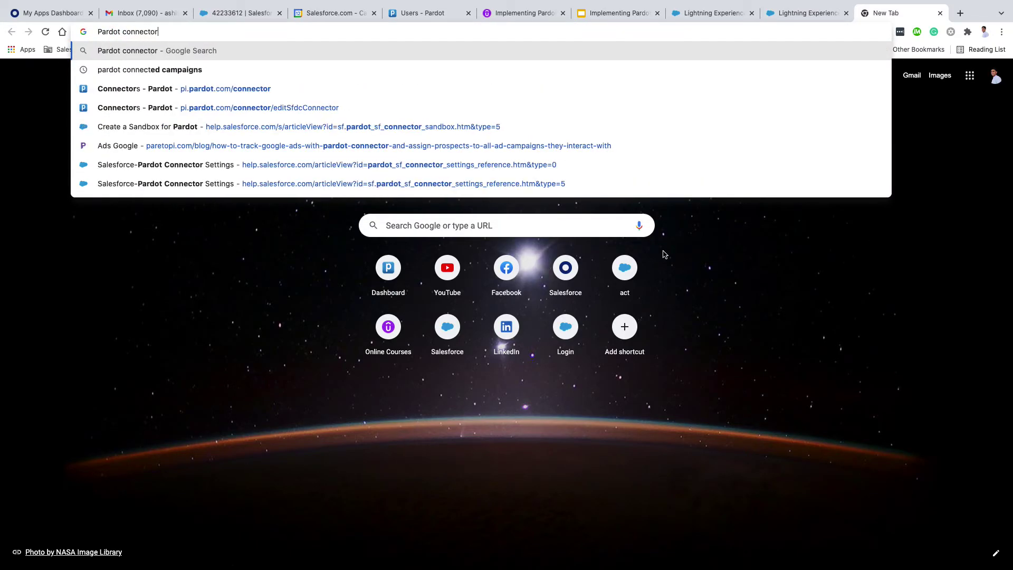
type("settings")
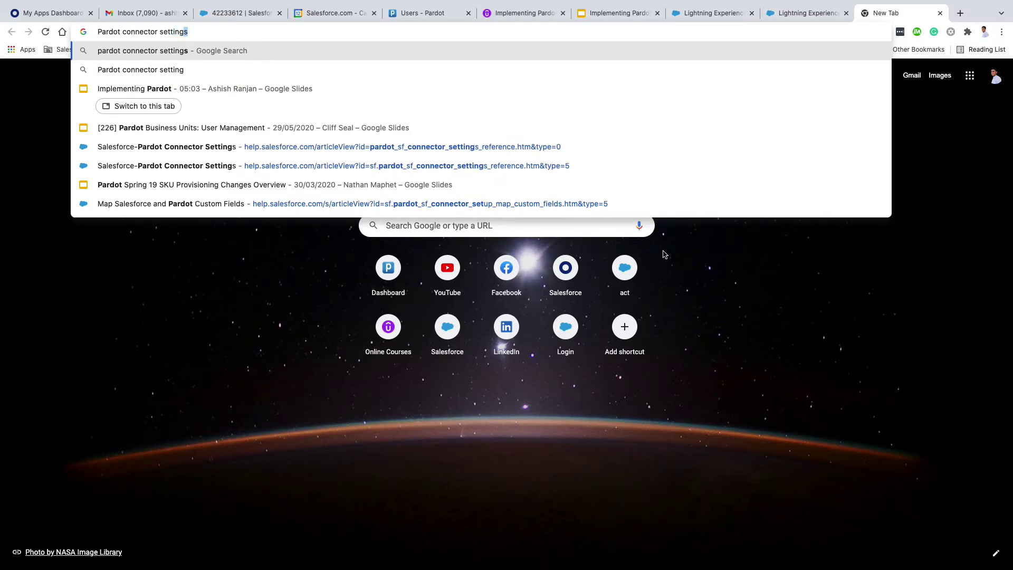
Run the search and read the Connector Settings article, highlighting the CRM ID matching description.
key("Return")
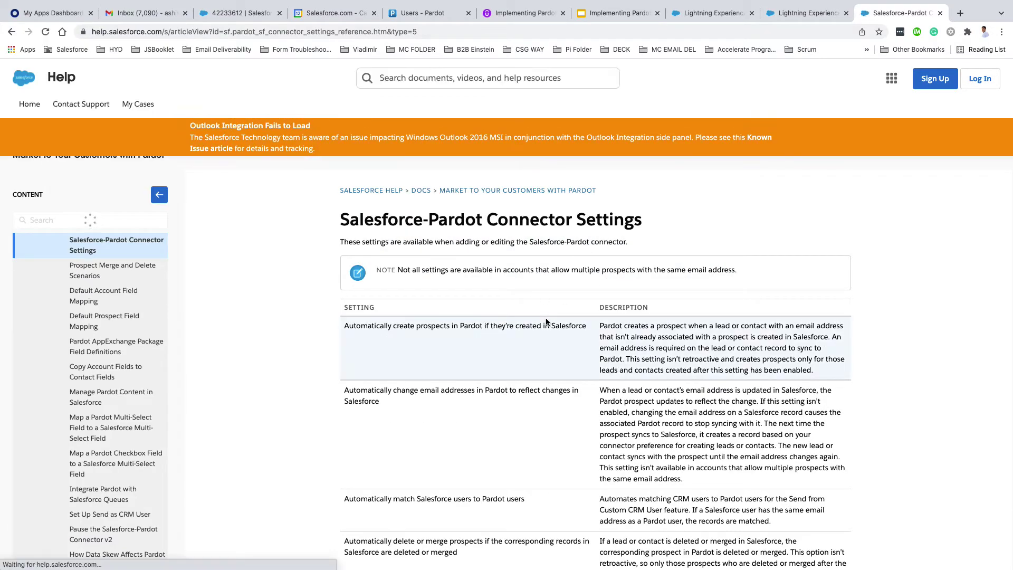
scroll(547, 312, "down", 3)
scroll(545, 321, "down", 3)
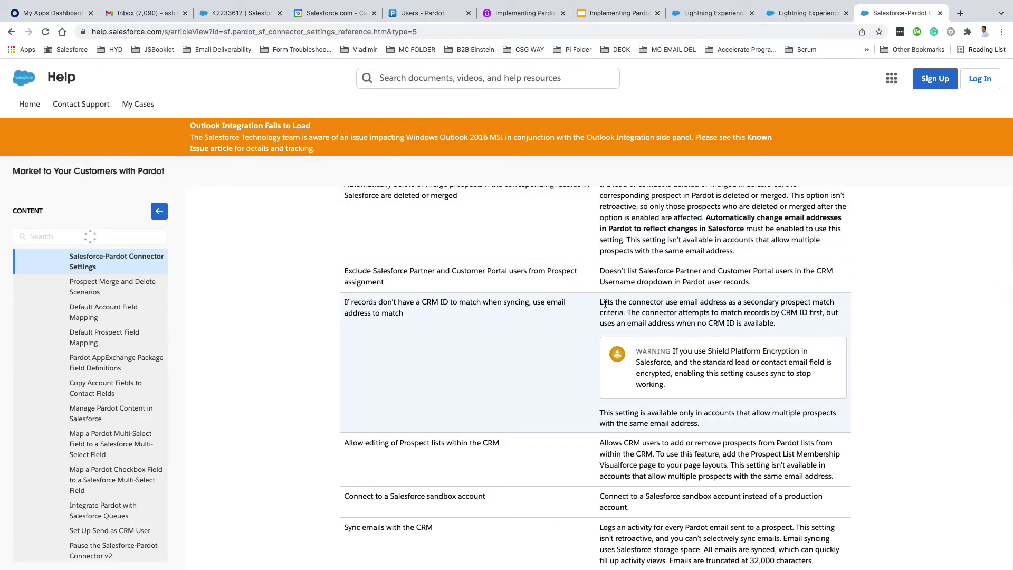
left_click_drag(600, 301, 694, 412)
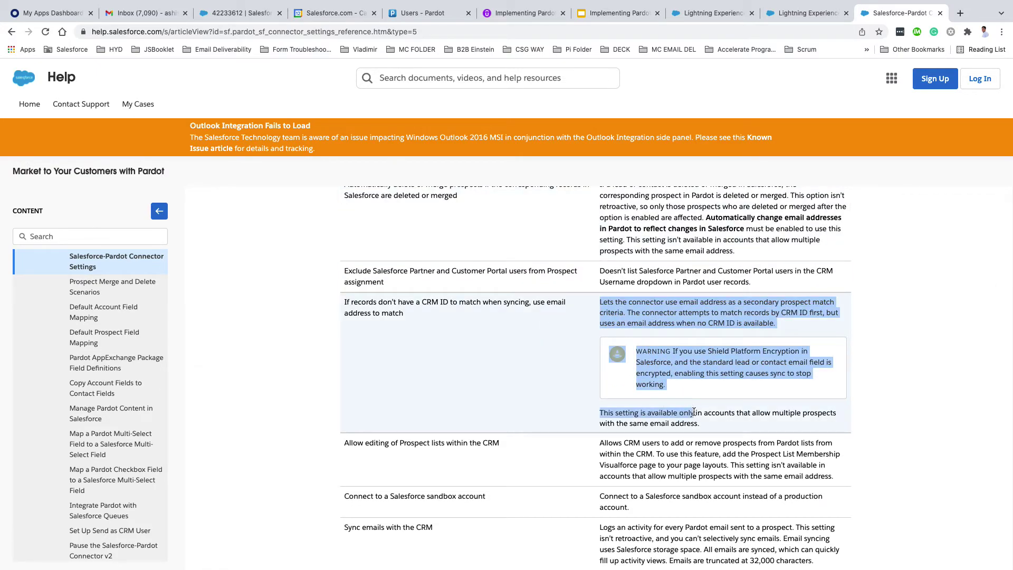
scroll(695, 424, "down", 1)
scroll(695, 424, "down", 4)
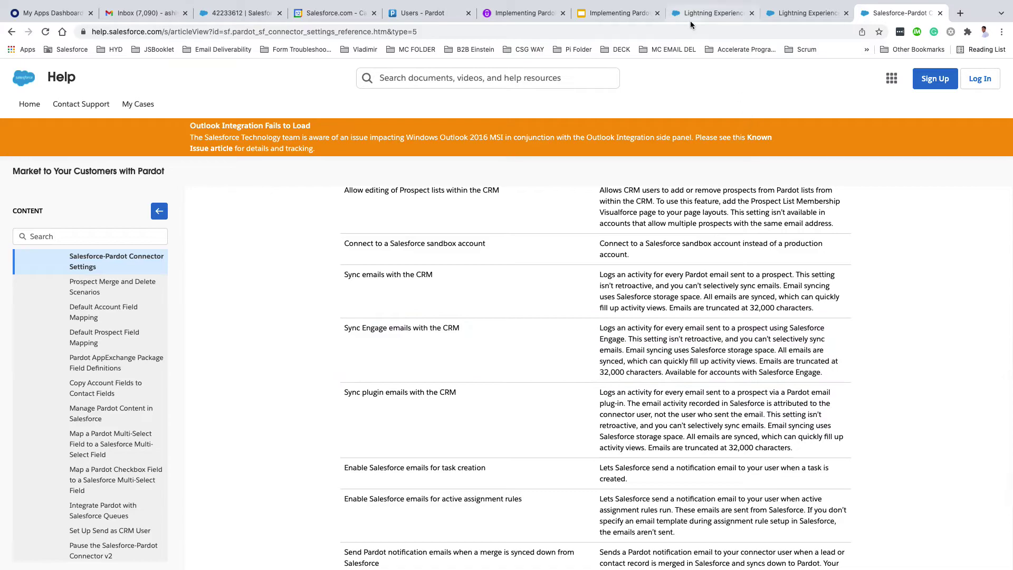
left_click(626, 13)
Resume Sync on the Salesforce.com connector from its gear menu and confirm with OK.
left_click(713, 12)
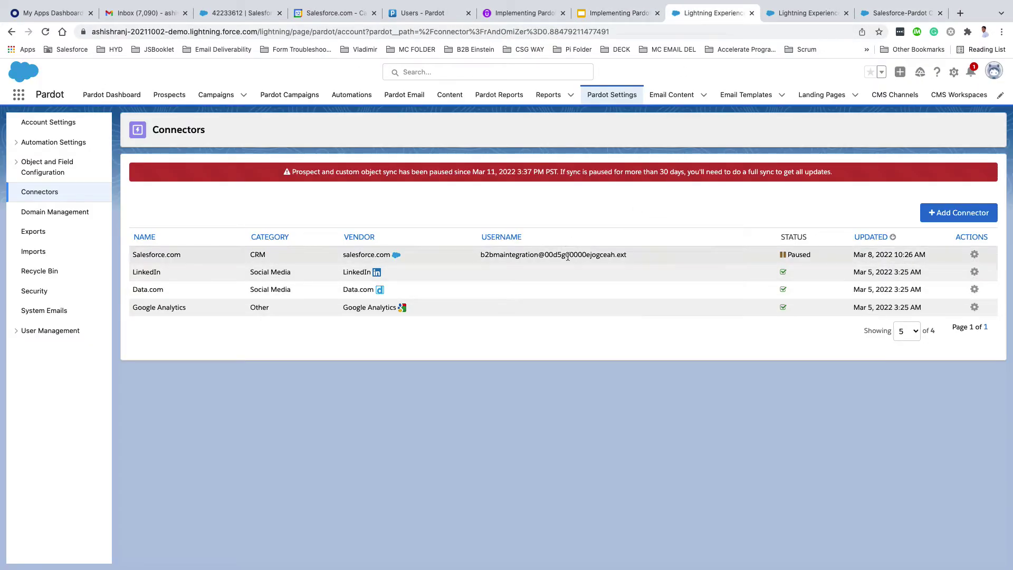
left_click(974, 255)
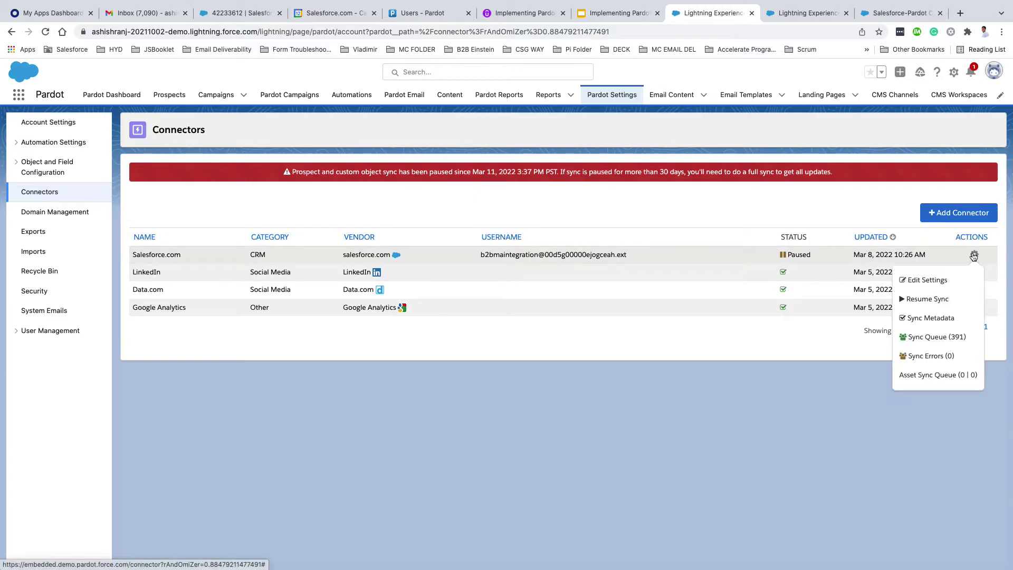
left_click(926, 300)
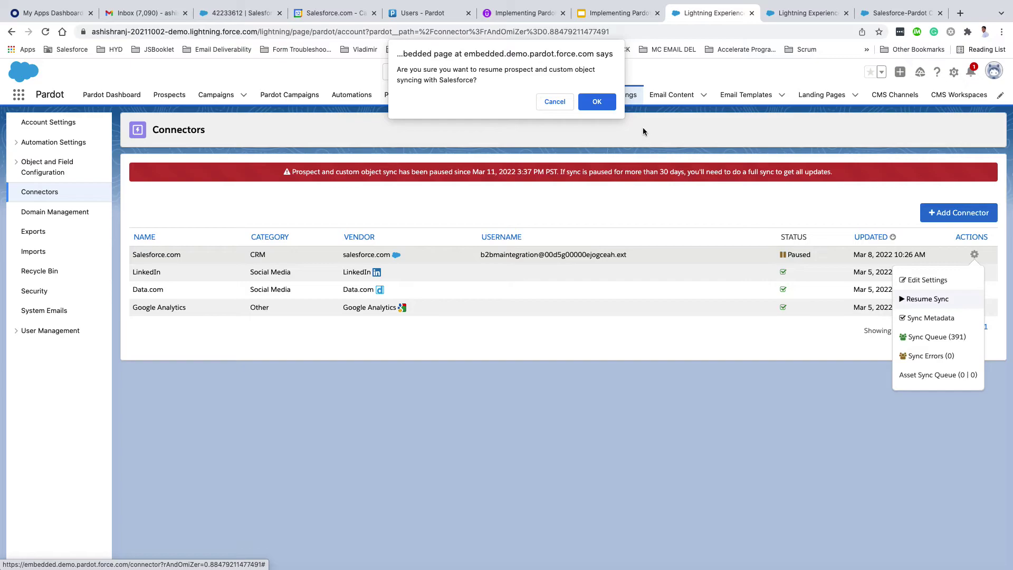
left_click(602, 101)
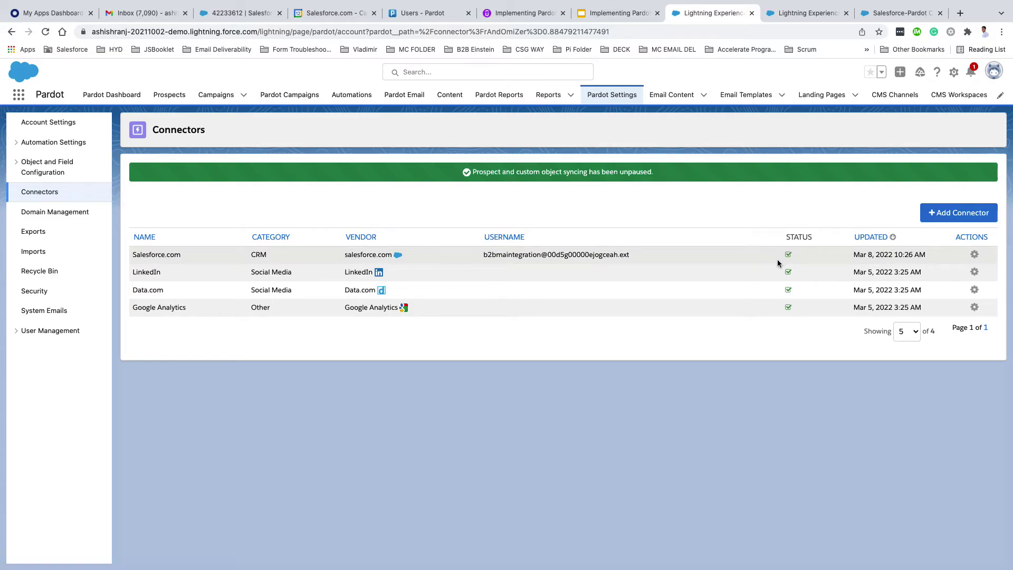
left_click(975, 255)
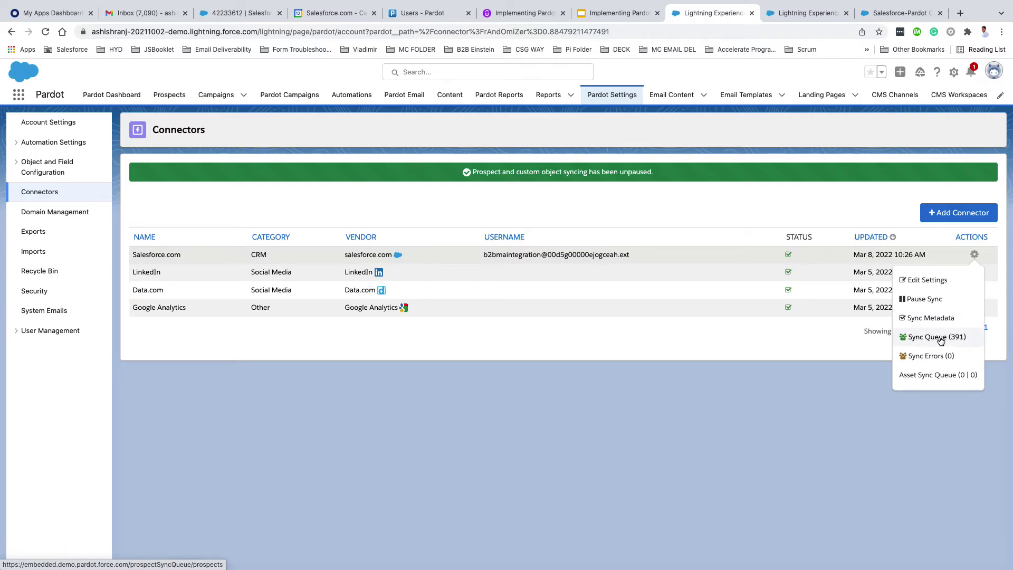
left_click(934, 342)
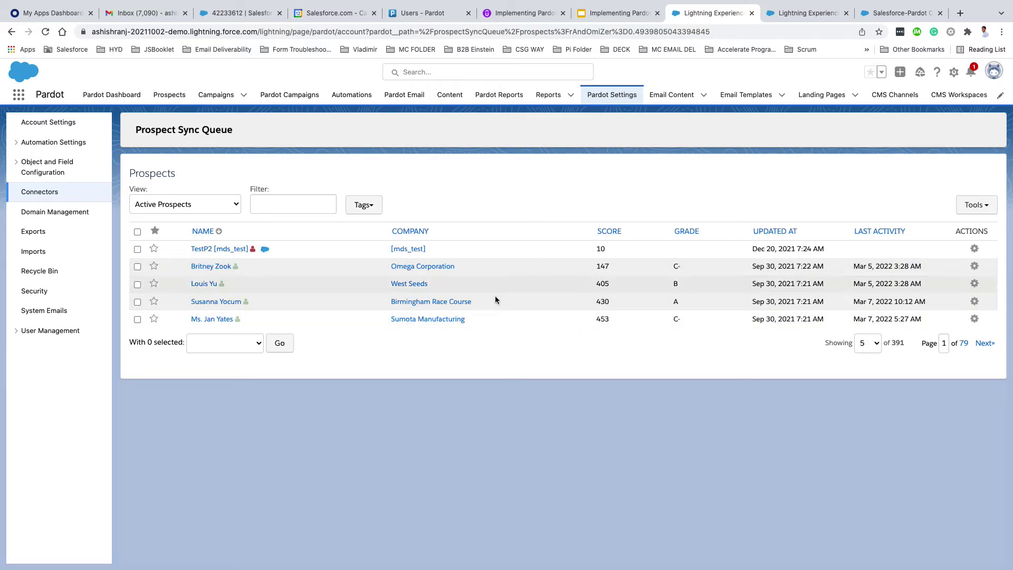
left_click(12, 32)
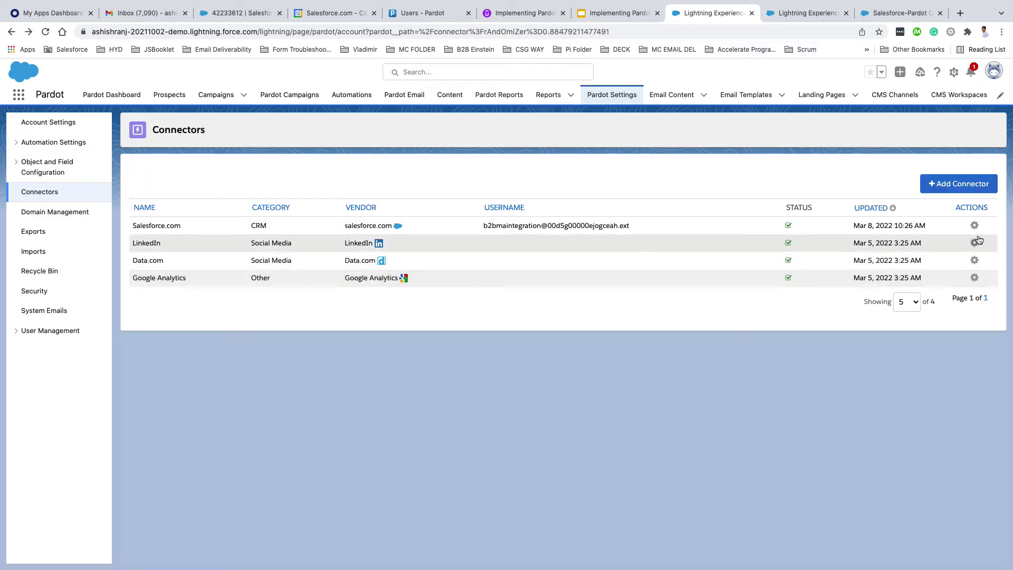
Show the gear Actions menu for the now-active Salesforce.com connector.
left_click(975, 225)
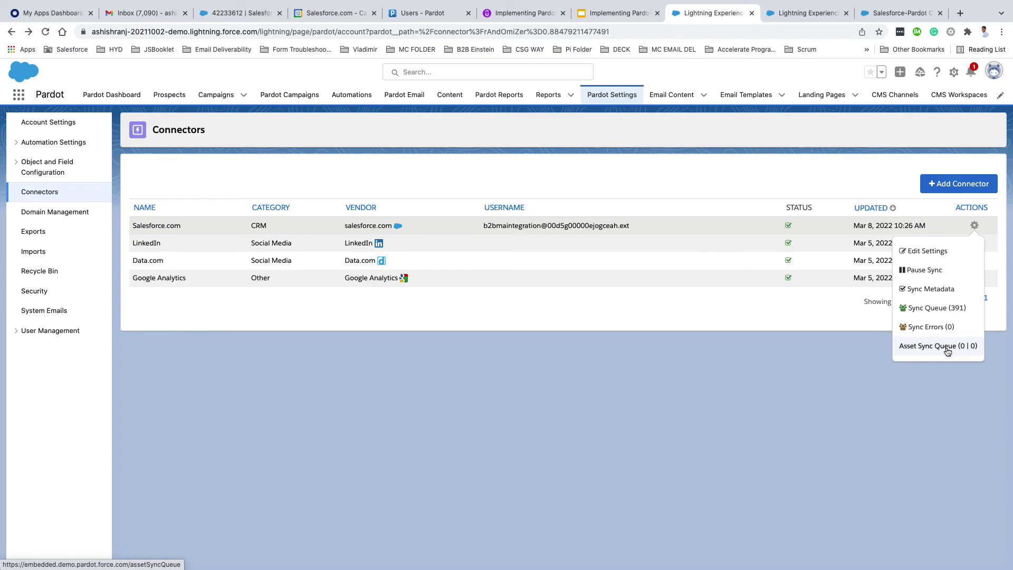
Close the Salesforce.com gear menu, confirm all four connectors show active, then reopen its actions.
left_click(728, 337)
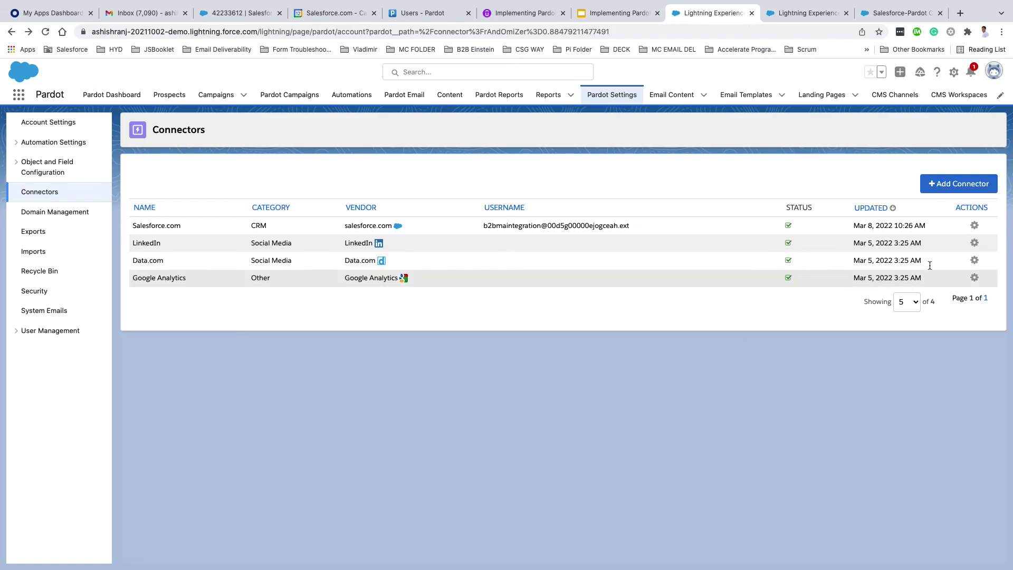
left_click(975, 226)
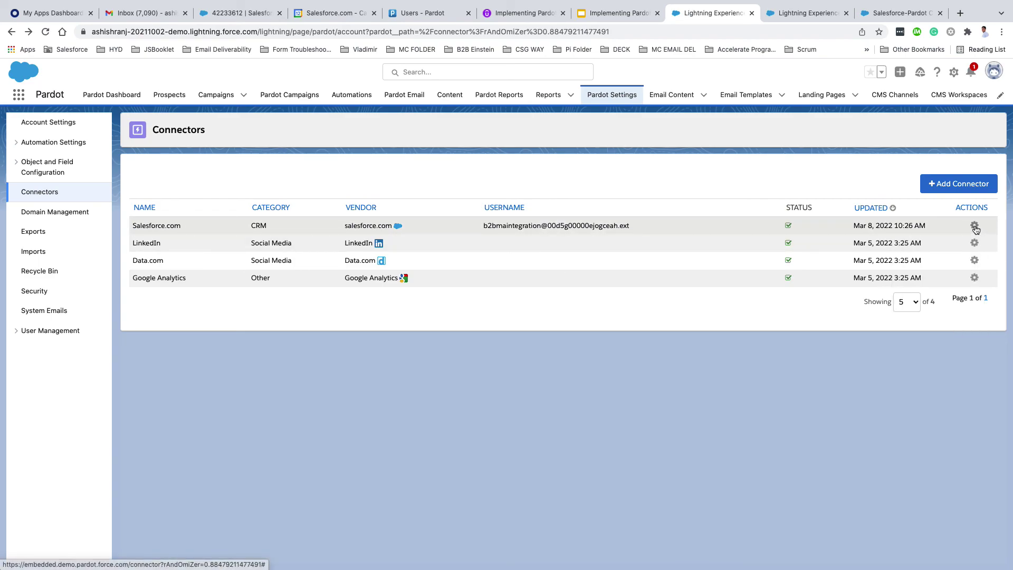
mouse_move(772, 4)
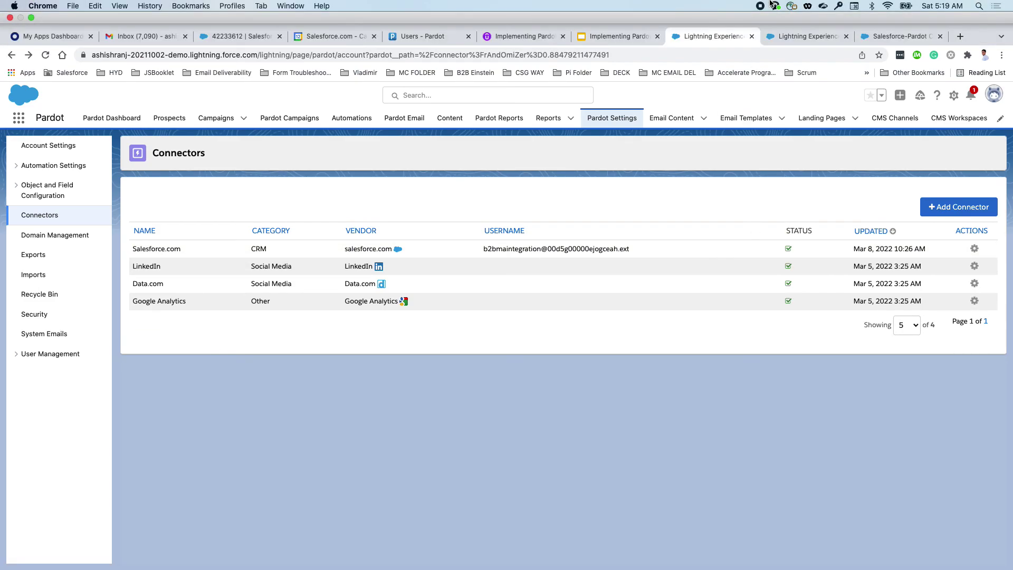